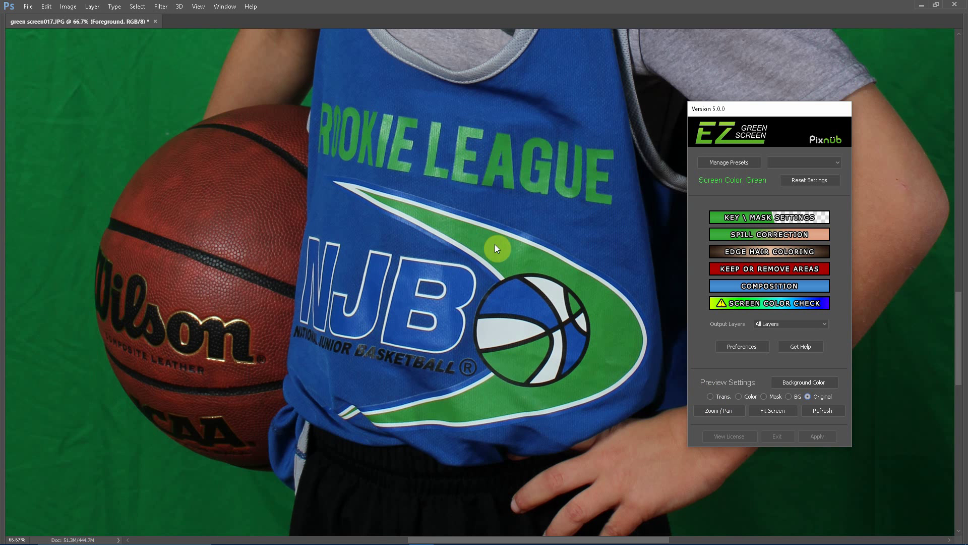
Step: Enclose the basketball jersey's front lettering and logo with the Polygon Lasso and add the area to the foreground without spill correction
left_click(711, 398)
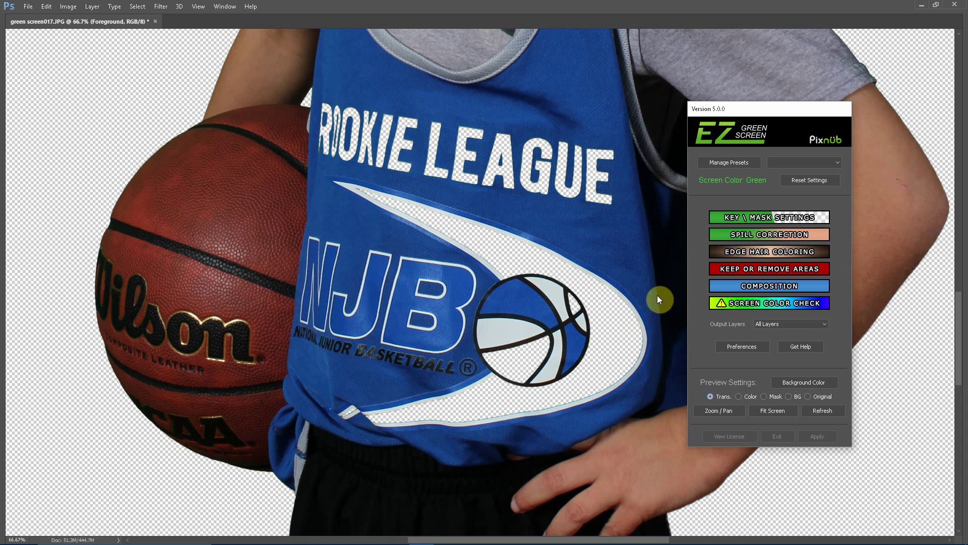
left_click(745, 268)
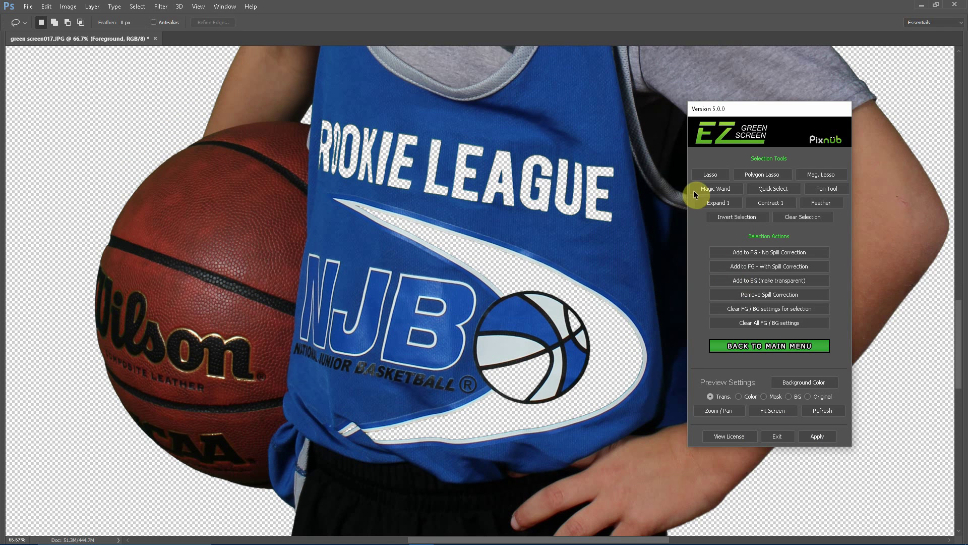
left_click(761, 175)
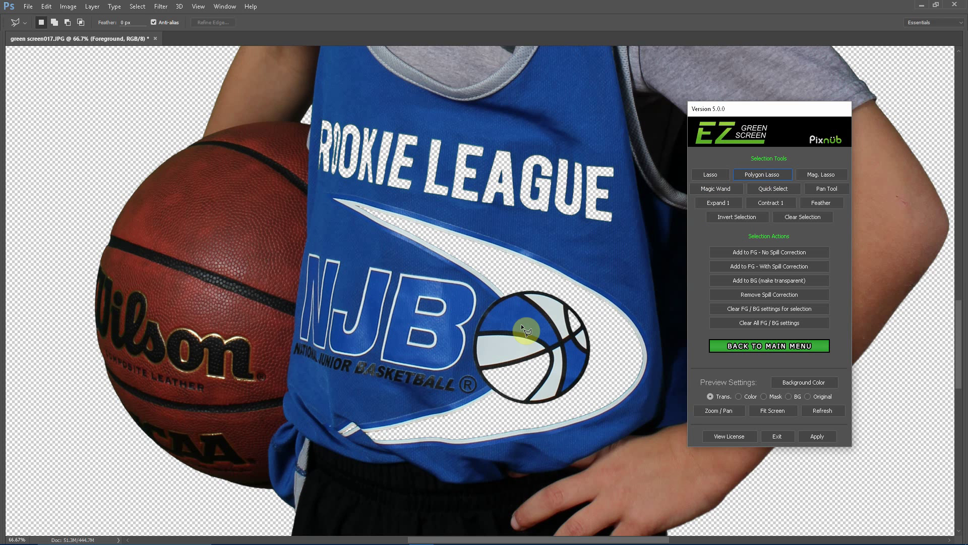
left_click(291, 443)
left_click(392, 486)
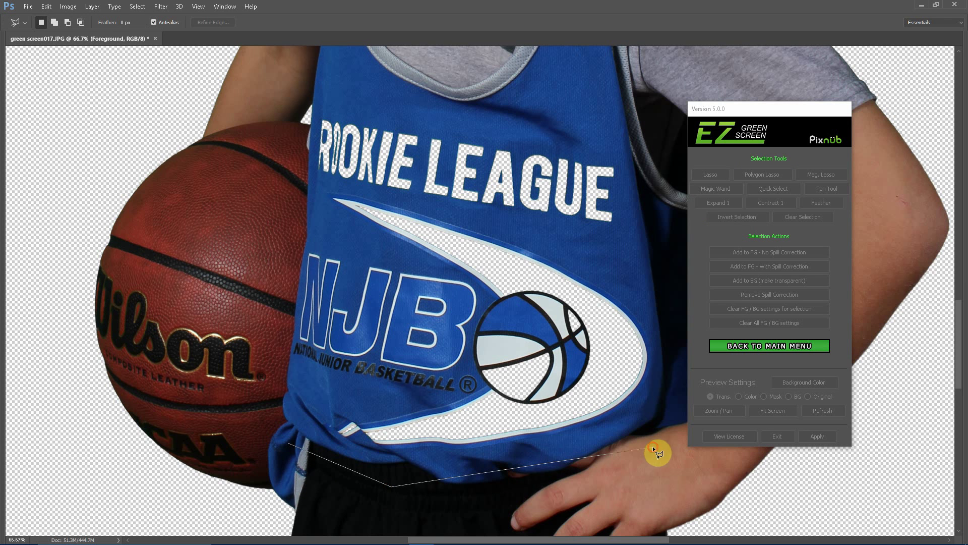
left_click(654, 444)
left_click(676, 252)
left_click(625, 148)
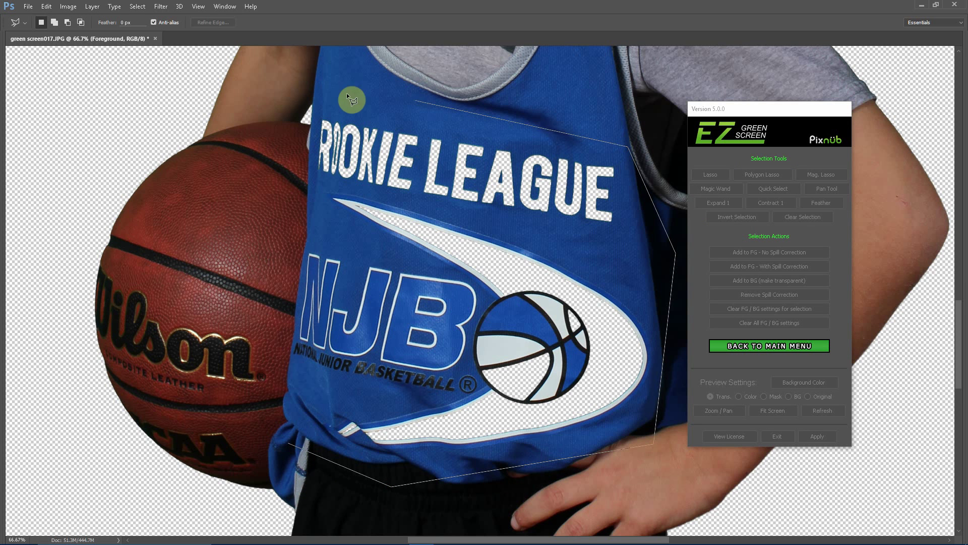
left_click(271, 311)
double_click(275, 383)
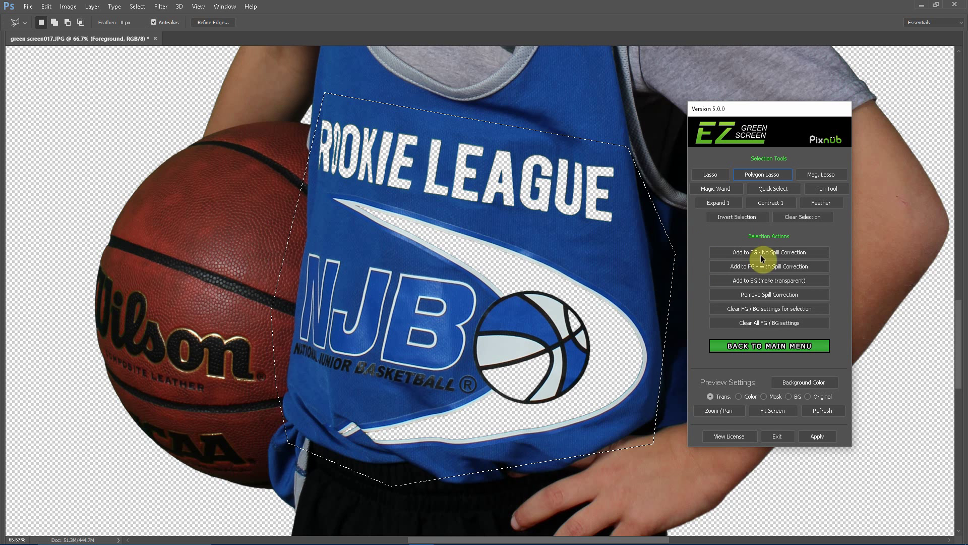
left_click(788, 254)
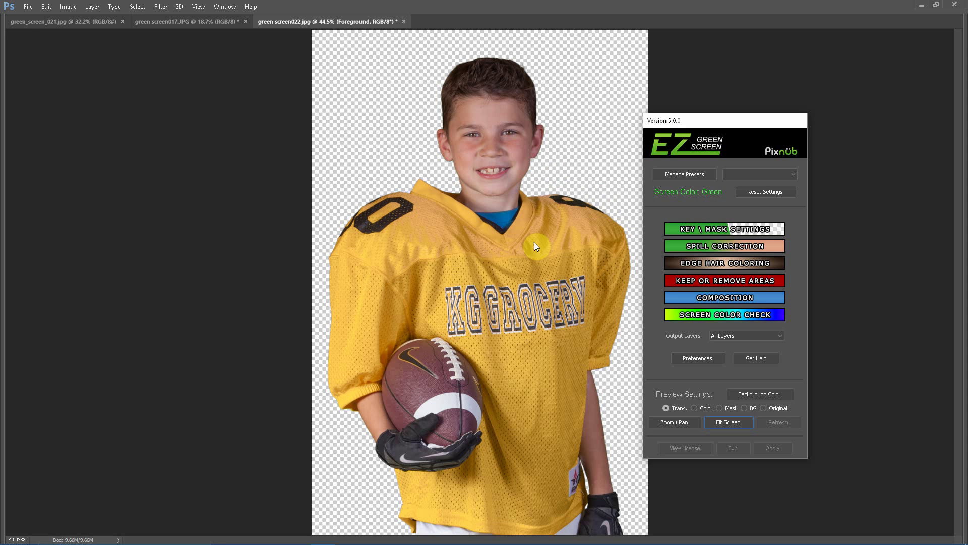
Step: Preserve the yellow clothing color of the football jersey in the spill correction settings and compare it with the original image
left_click(706, 246)
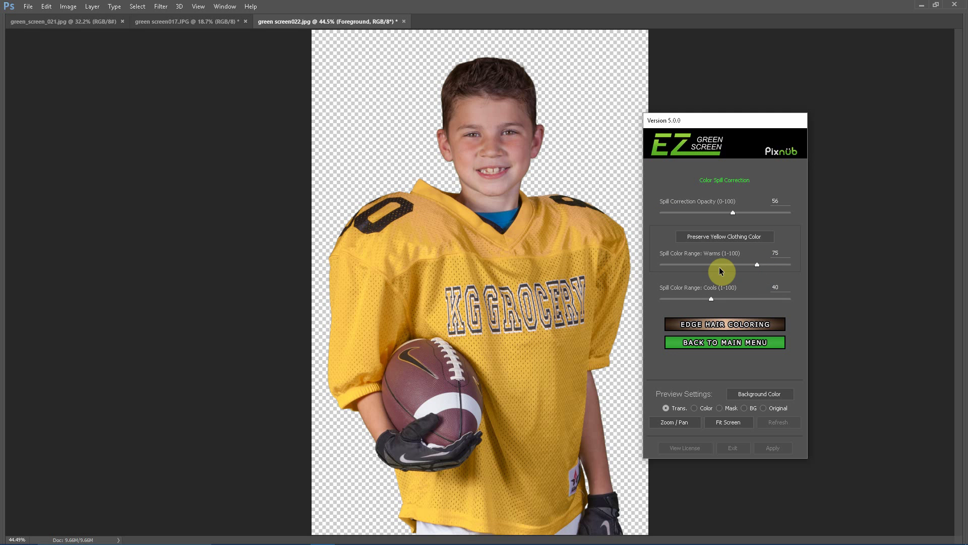
left_click(691, 237)
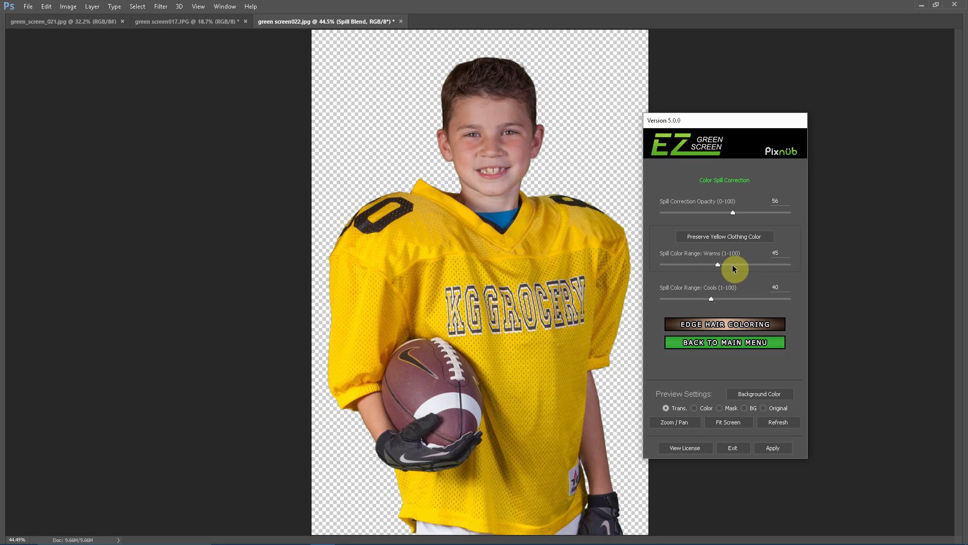
left_click(763, 407)
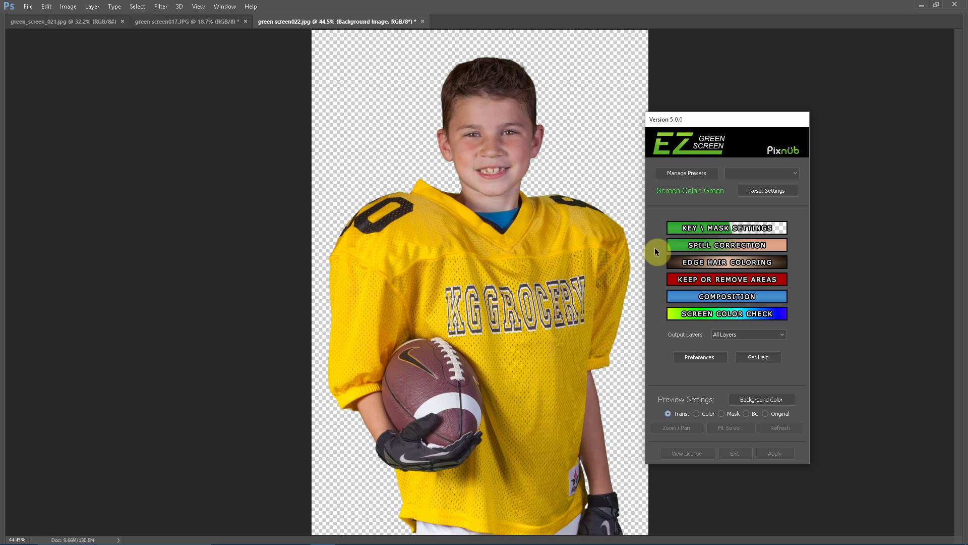
left_click(703, 245)
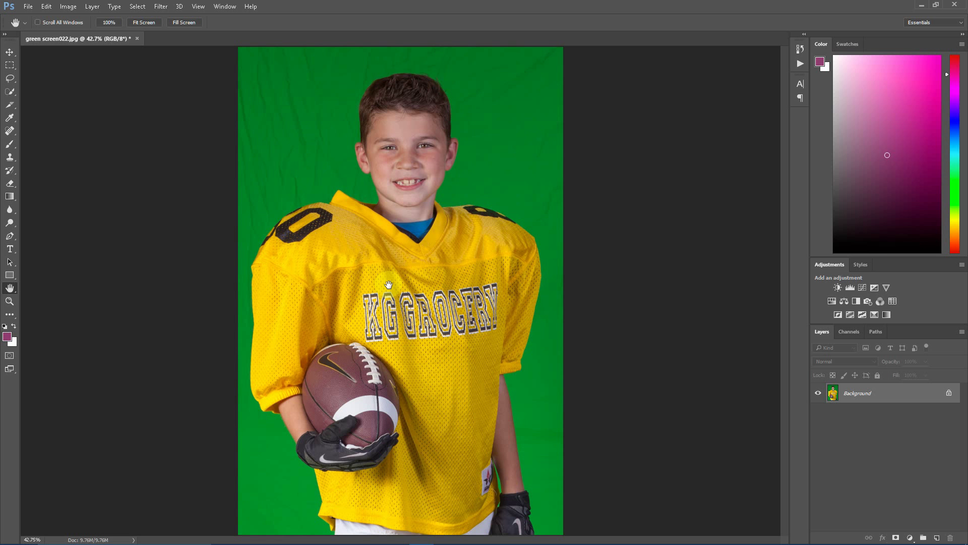
Step: Run the EZ Green Screen 5 filter on green screen022.jpg and preview the cutout against a solid color
left_click(160, 7)
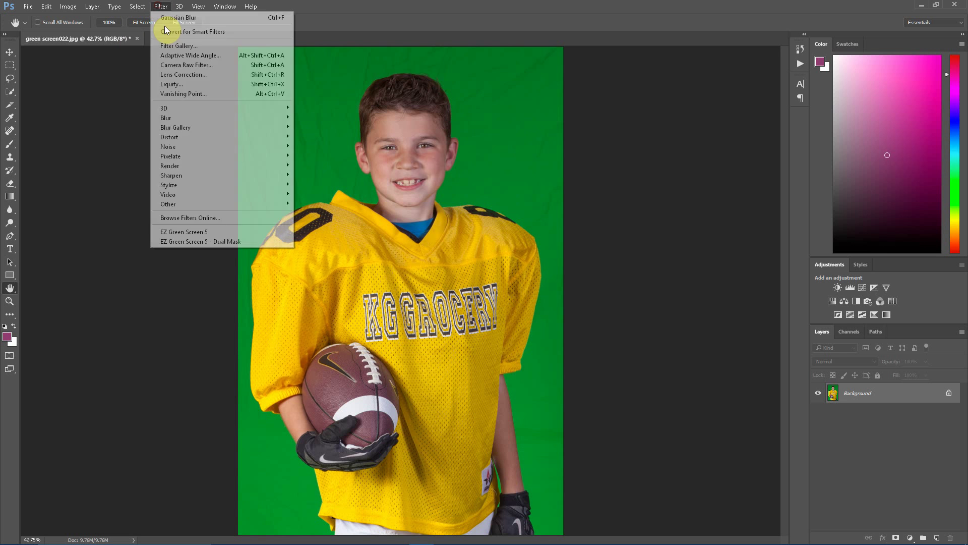
left_click(221, 231)
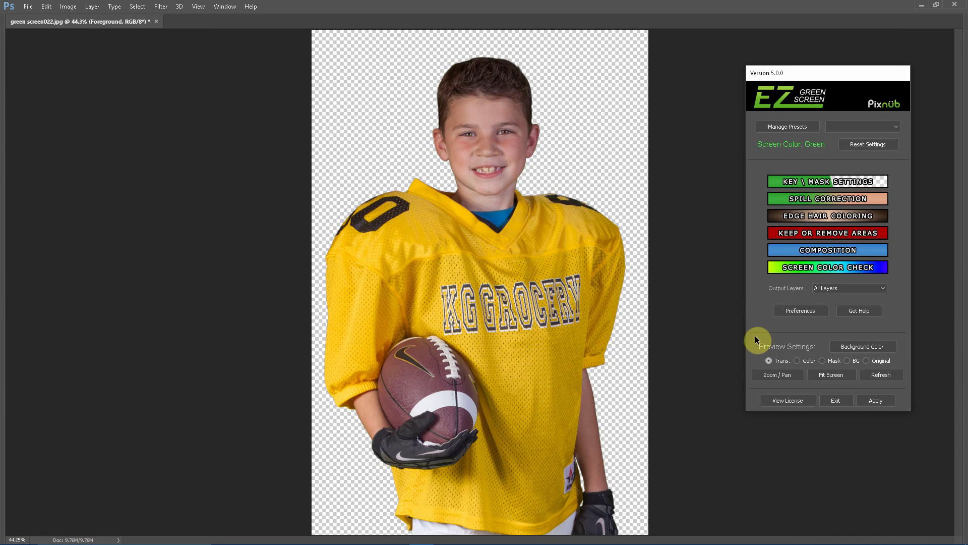
left_click(798, 361)
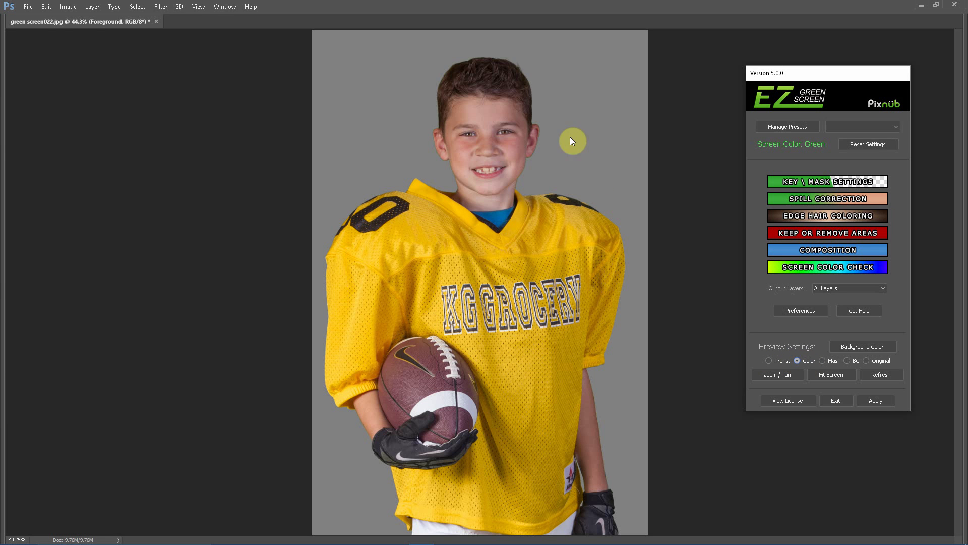
Step: Review the EZ Green Screen default spill color range preferences and close them without saving
left_click_drag(854, 74, 756, 91)
left_click(695, 331)
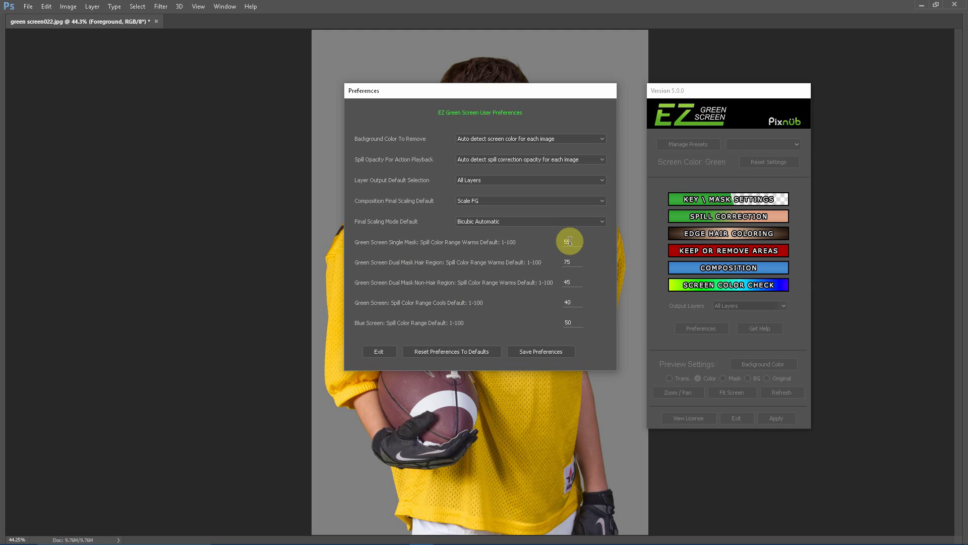
left_click(373, 353)
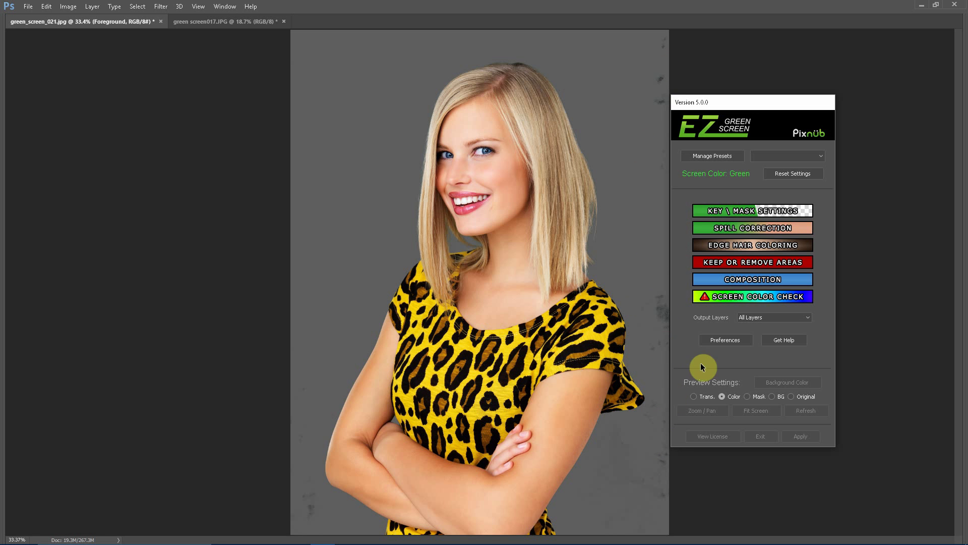
Step: Enable Extended Background Removal Mode for green_screen_021.jpg and check the cutout in the mask, transparent and solid color previews
left_click(693, 396)
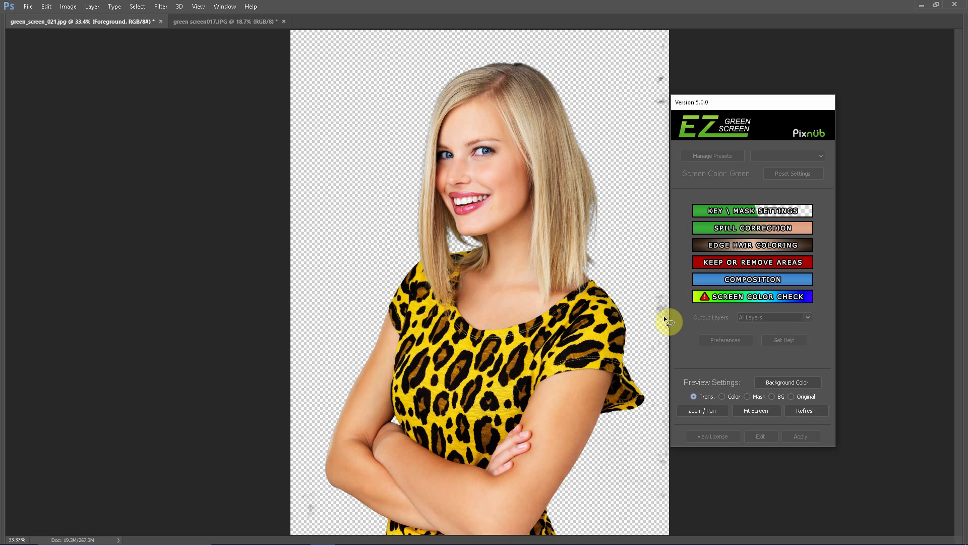
left_click(790, 396)
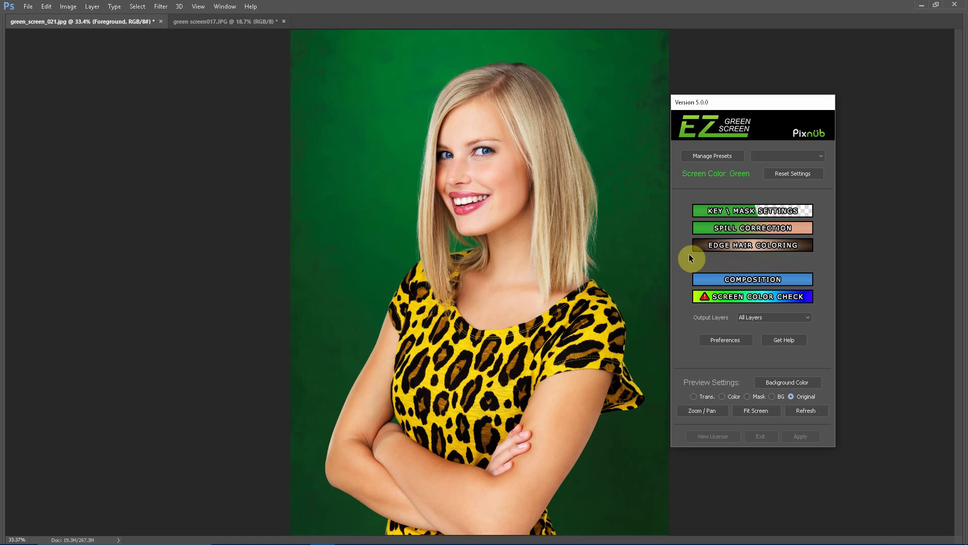
left_click(738, 212)
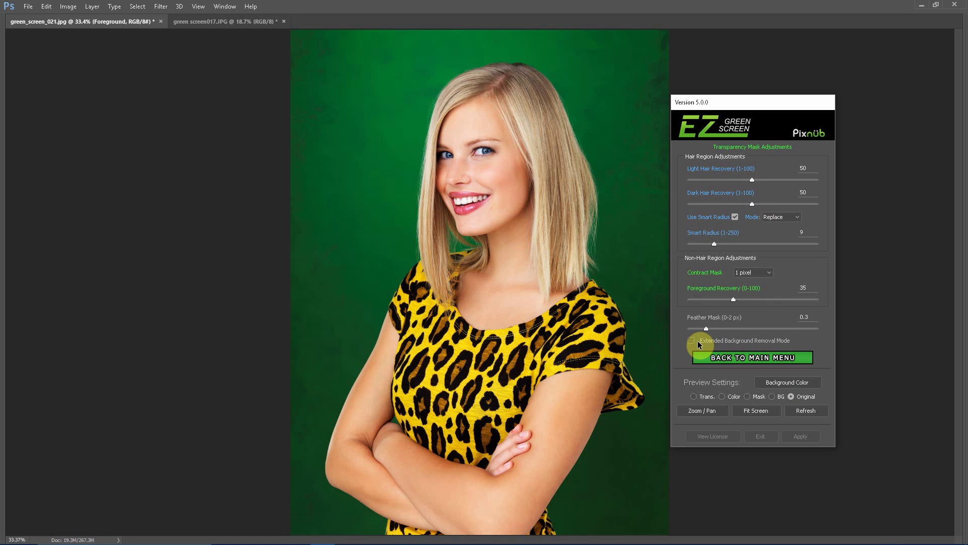
left_click(747, 396)
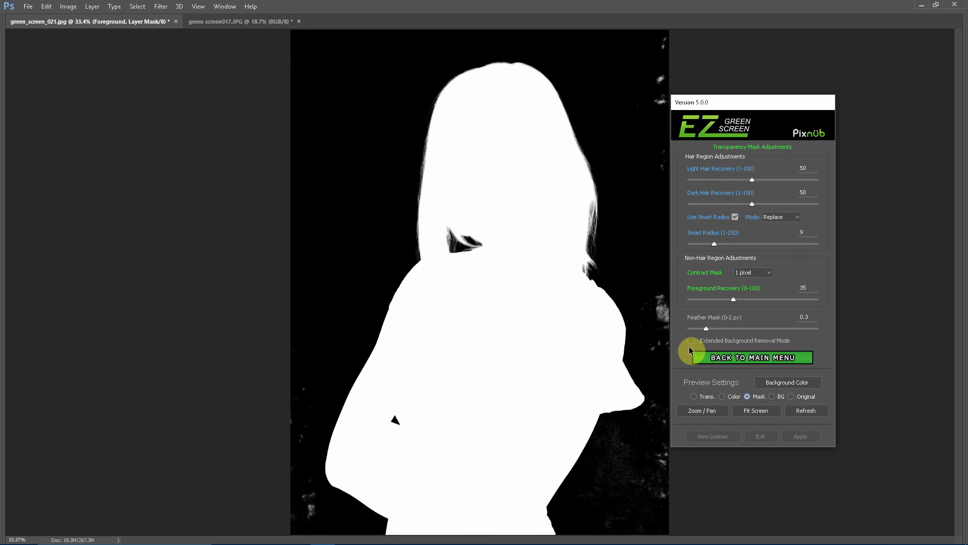
left_click(690, 340)
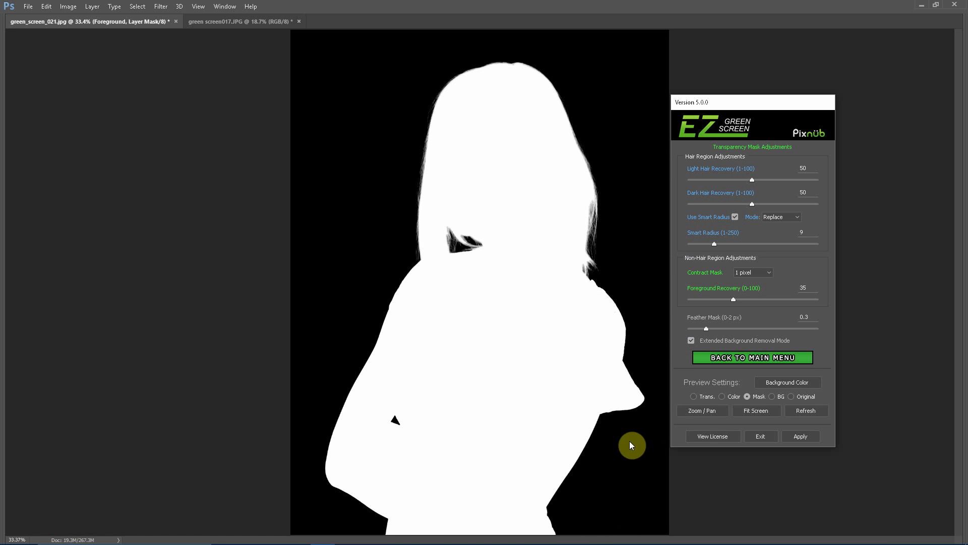
left_click(694, 396)
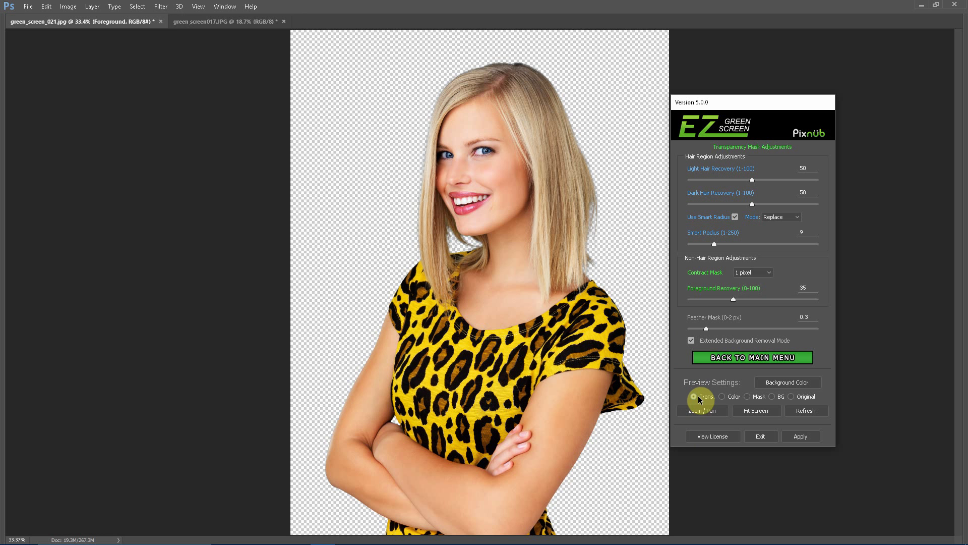
left_click(725, 396)
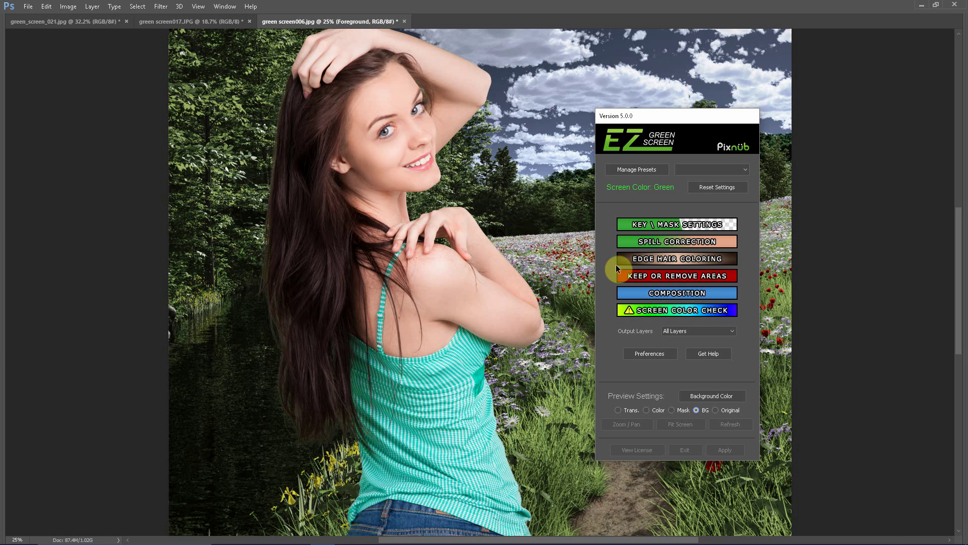
Step: Compare the long hair's edges in the color, original and backdrop previews and set the edge hair Brightness Shift to -50
left_click(651, 260)
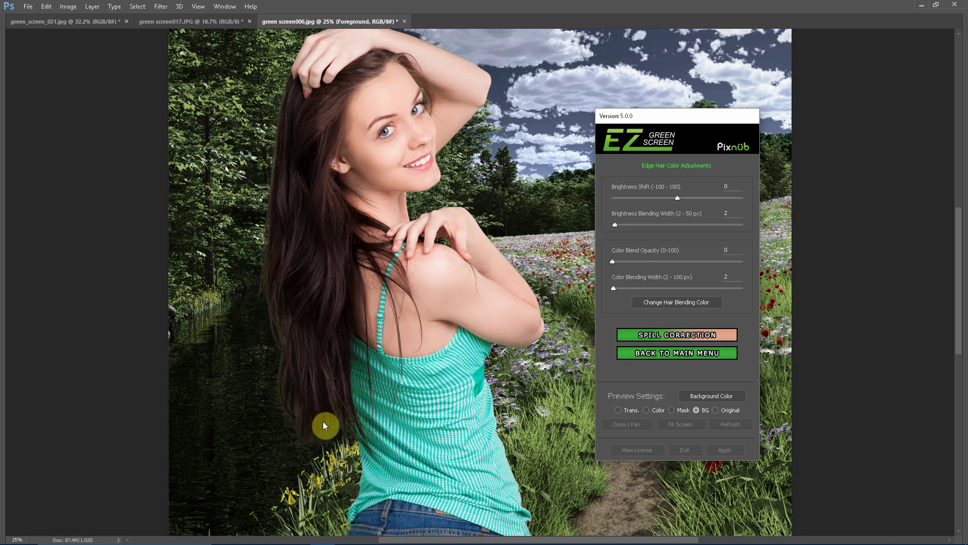
left_click(646, 410)
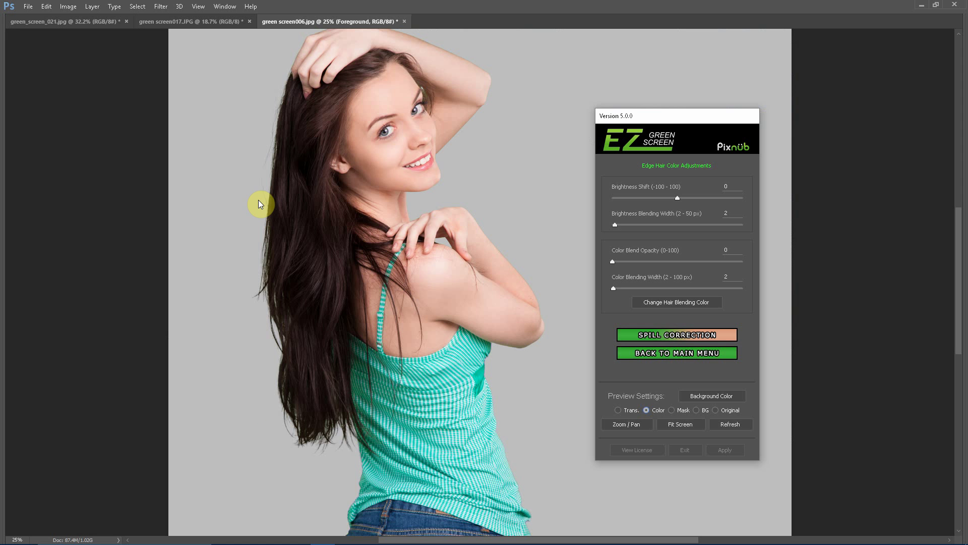
left_click(714, 411)
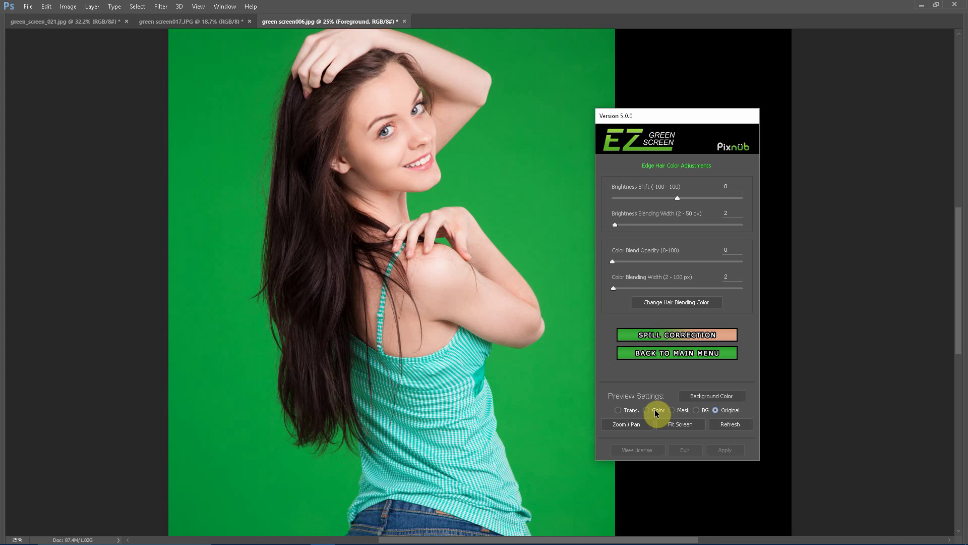
left_click(696, 410)
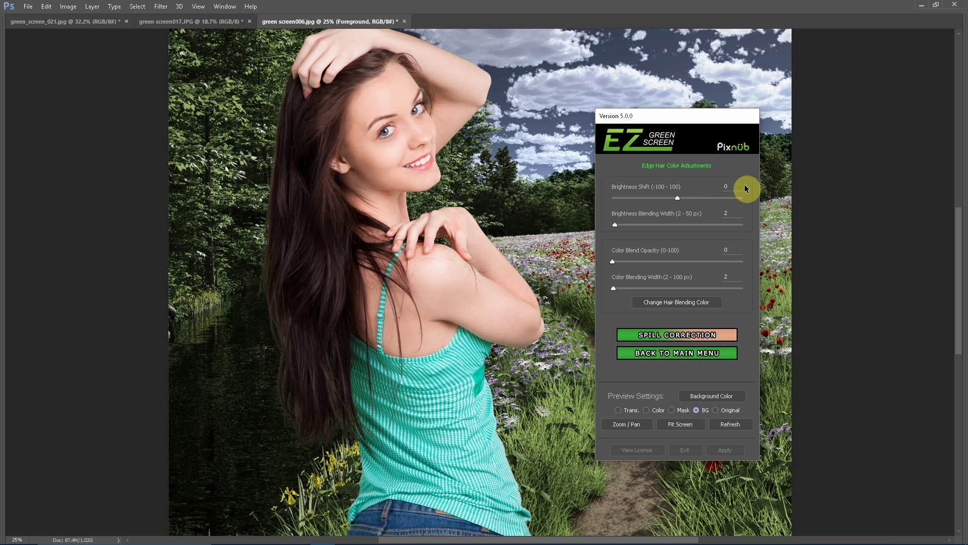
left_click(732, 186)
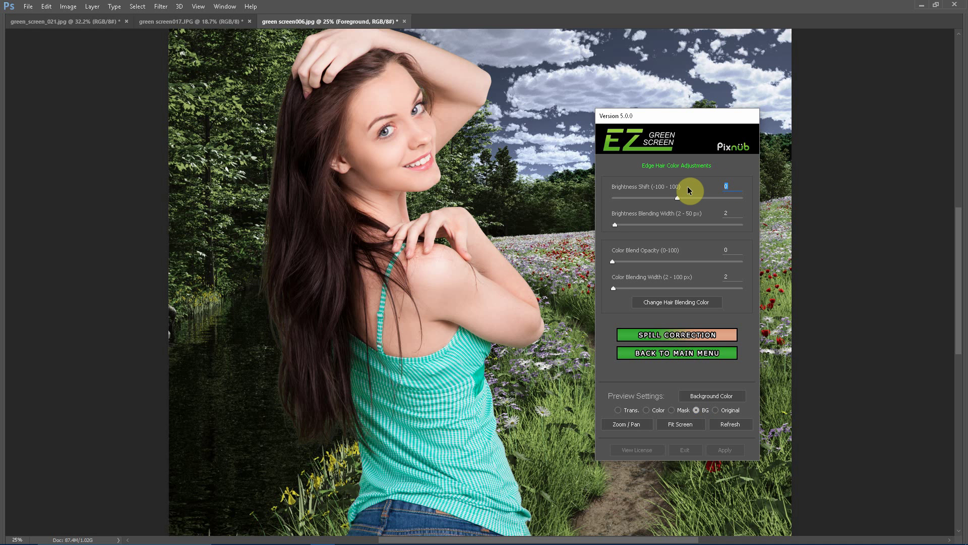
type("-50")
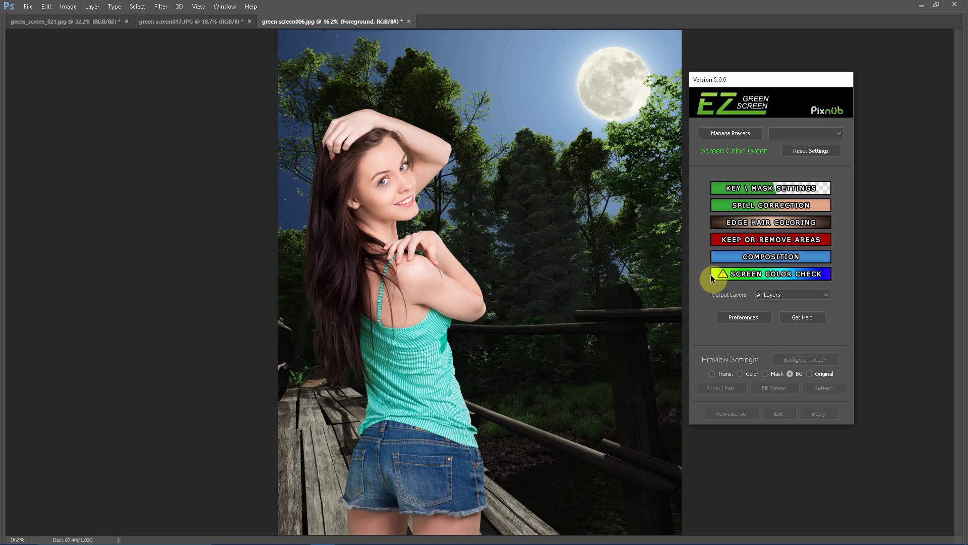
Step: Raise the background lighting brightness of the moonlit forest backdrop to 17
left_click(750, 257)
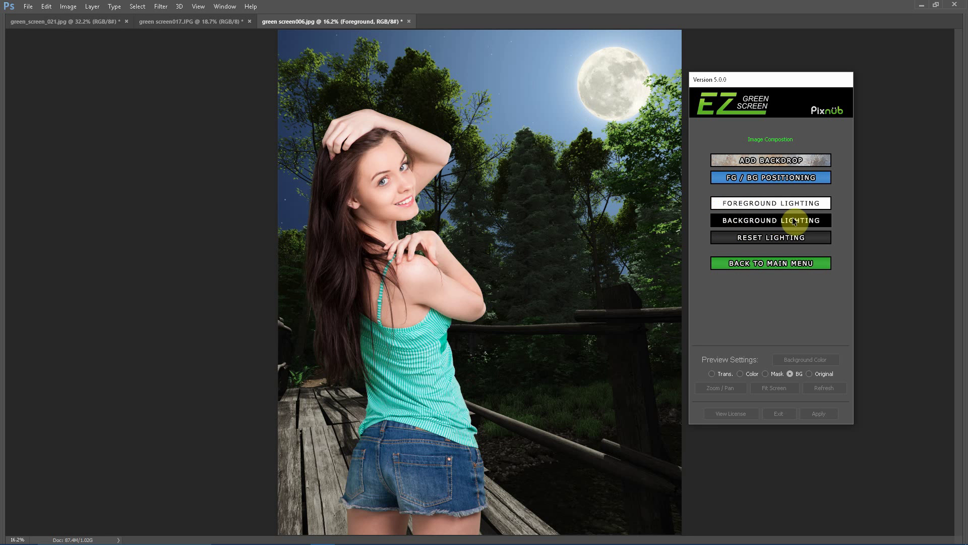
left_click(813, 226)
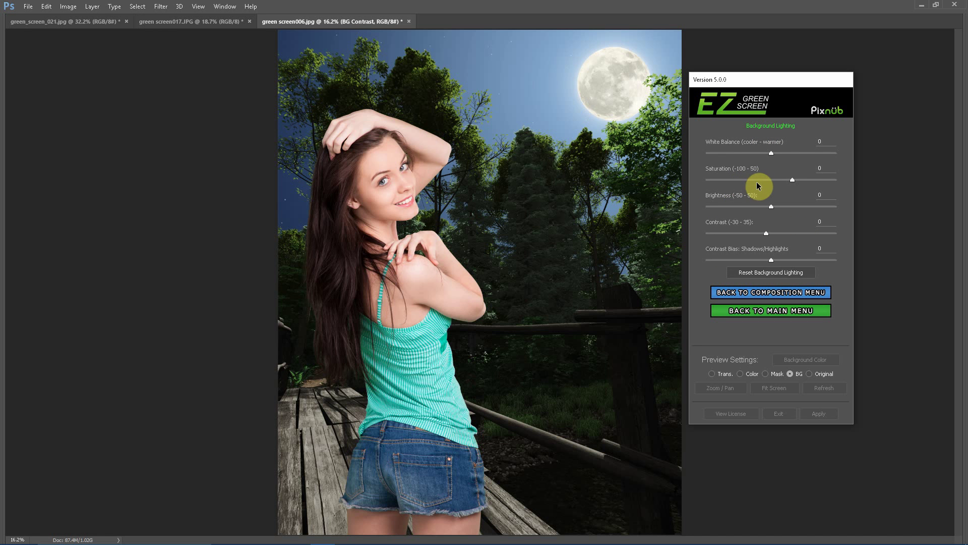
left_click_drag(771, 207, 792, 207)
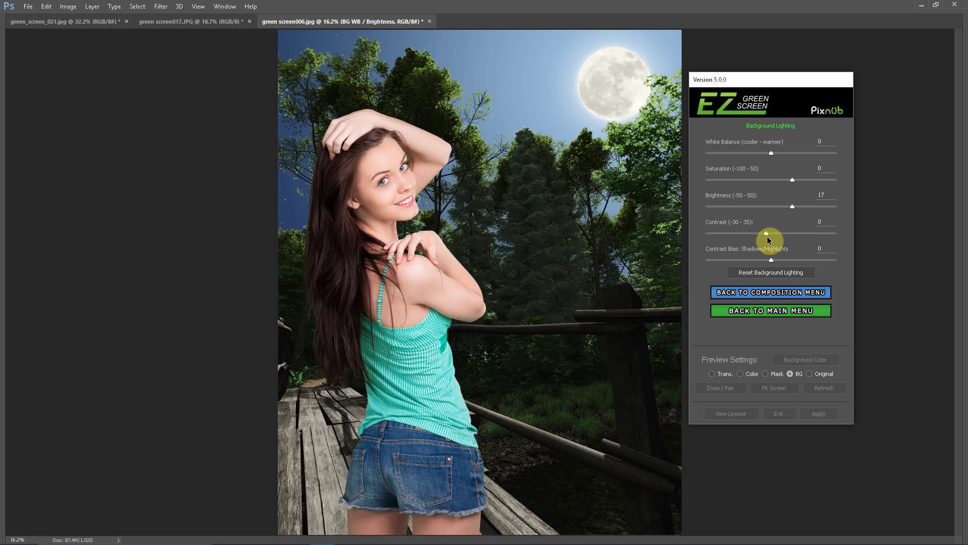
Step: Set the foreground lighting brightness of the woman to -14 and adjust her white balance
left_click(766, 294)
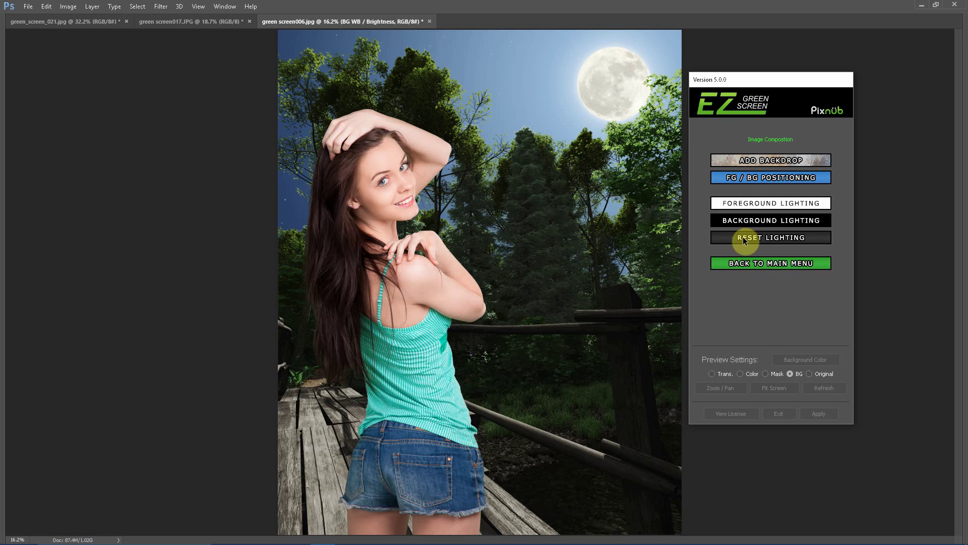
left_click(747, 205)
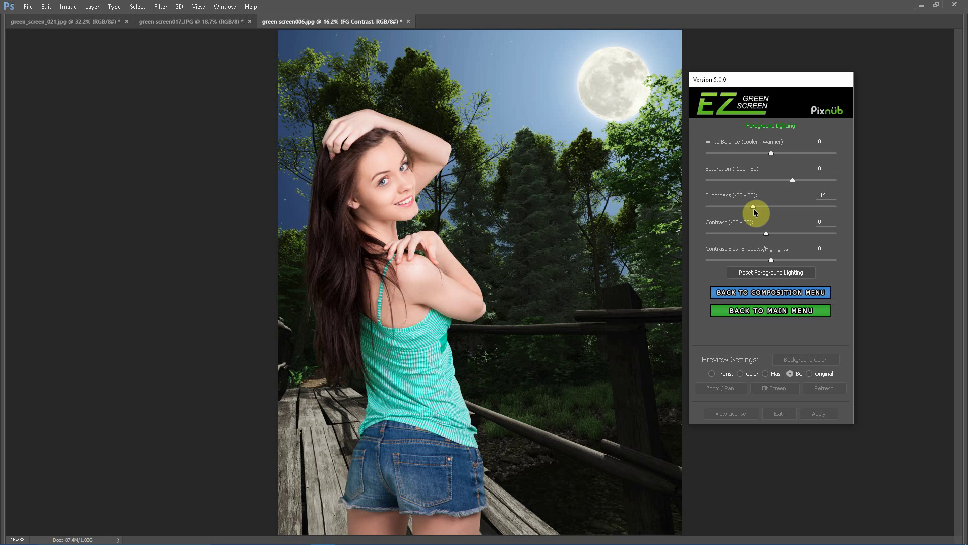
left_click_drag(773, 151, 770, 183)
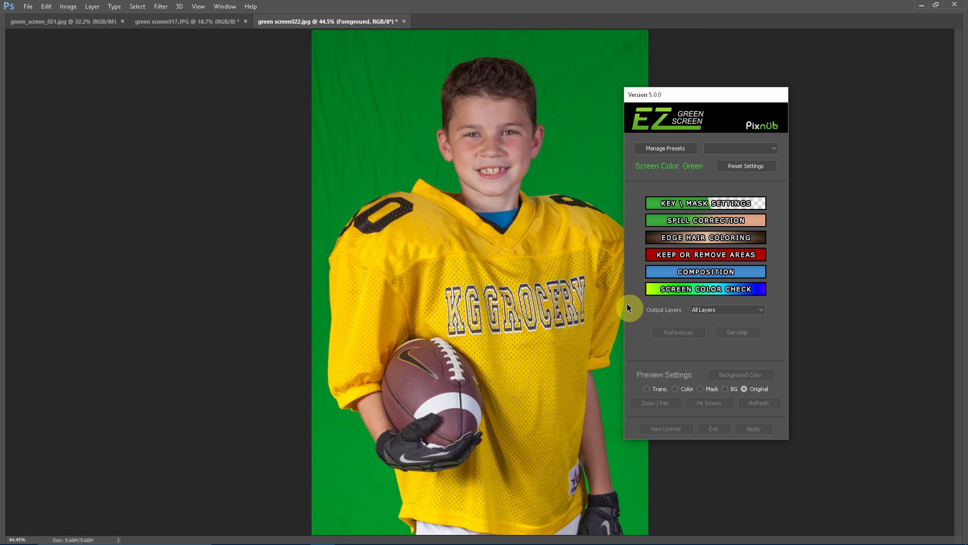
Step: Run the screen color check on green screen022.jpg and move the color analysis report clear of the boy's photo
left_click(674, 288)
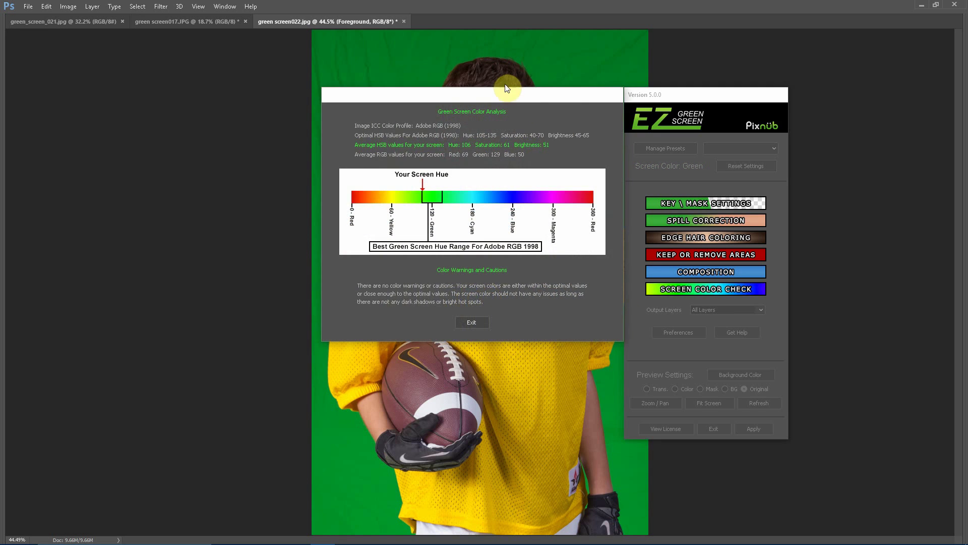
left_click_drag(500, 93, 783, 102)
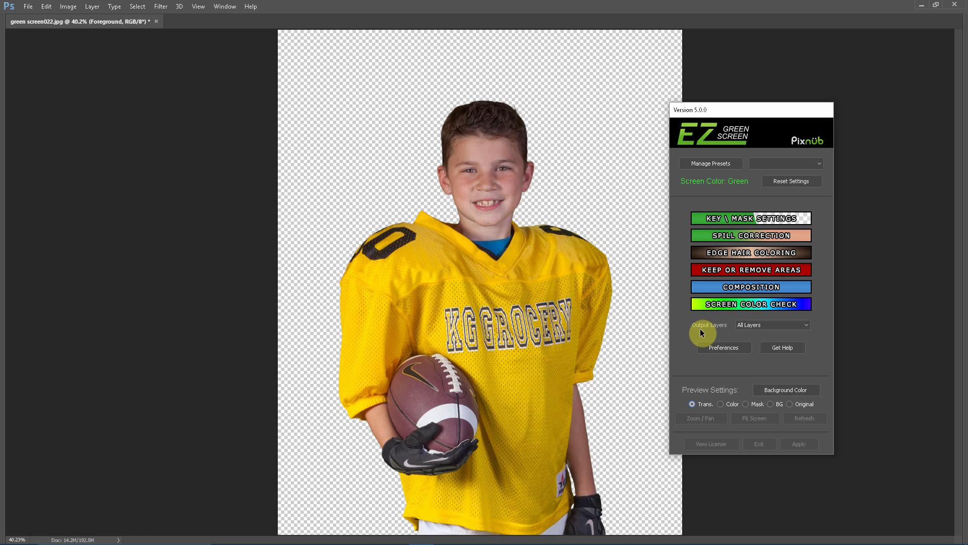
Step: Review the available output layer choices and preview the boy composited over the football stadium backdrop
left_click(777, 327)
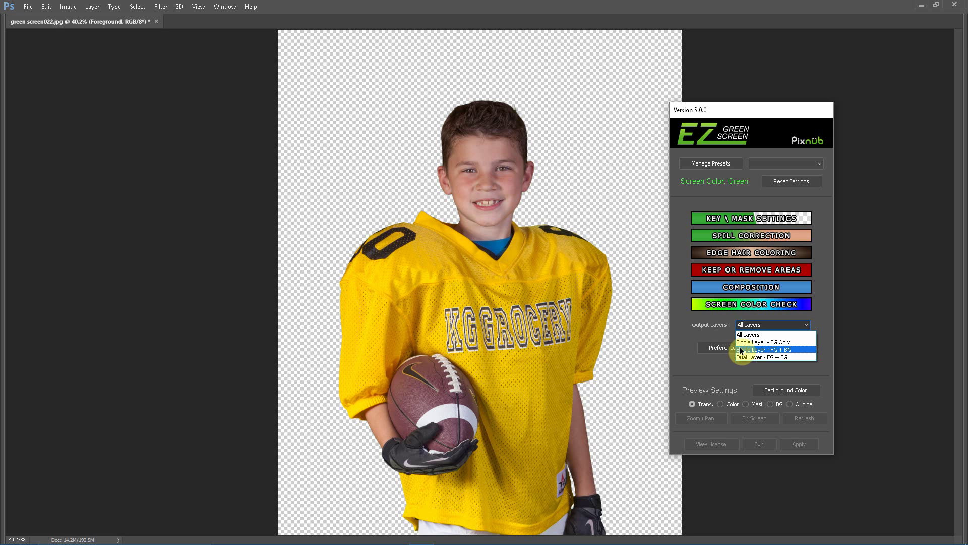
left_click(716, 374)
left_click(770, 403)
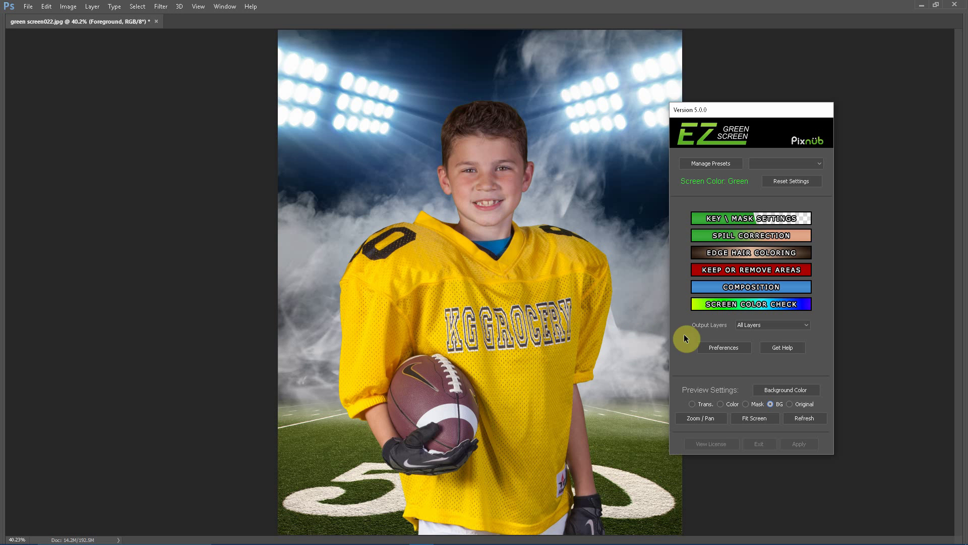
left_click(763, 325)
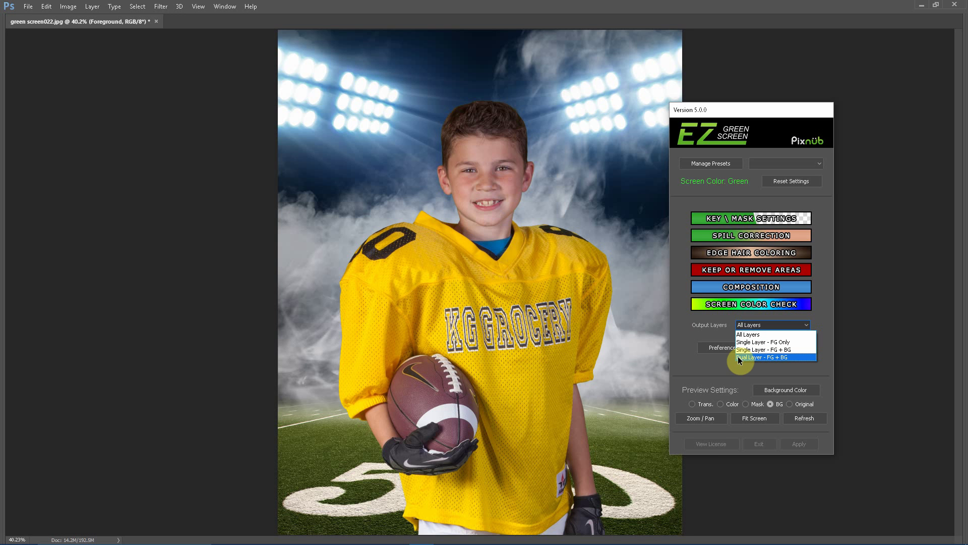
left_click(686, 334)
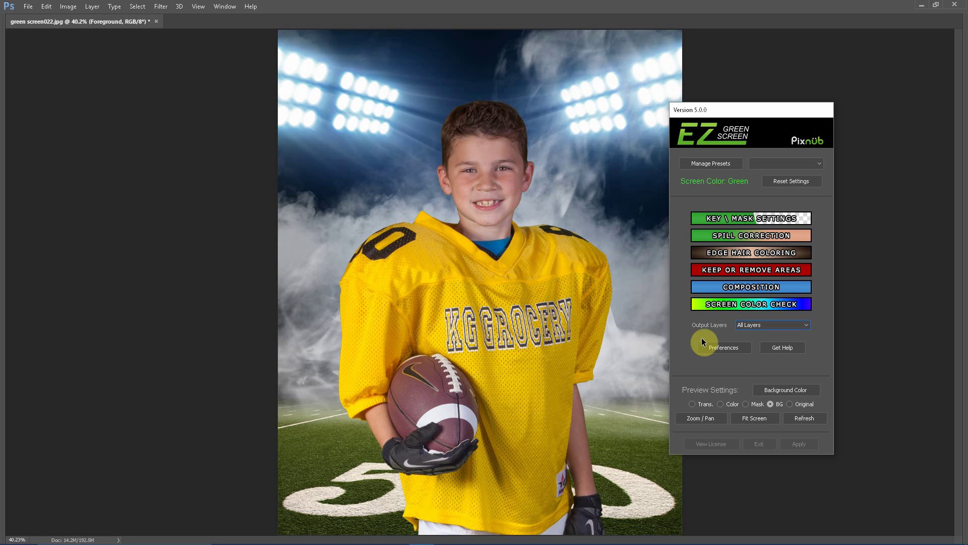
Step: Examine the Final Scaling choices in the composition's foreground and background positioning settings, then open the plugin preferences
left_click(702, 288)
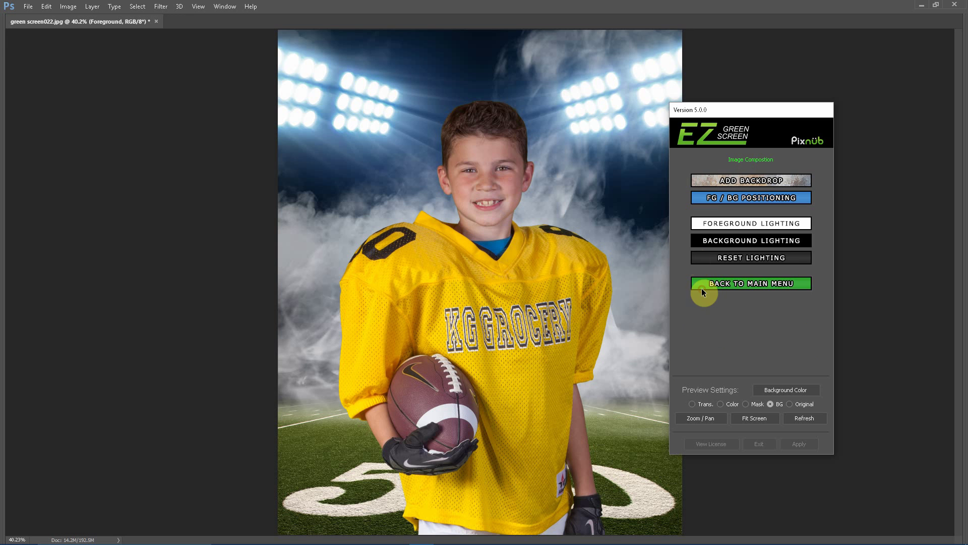
left_click(710, 200)
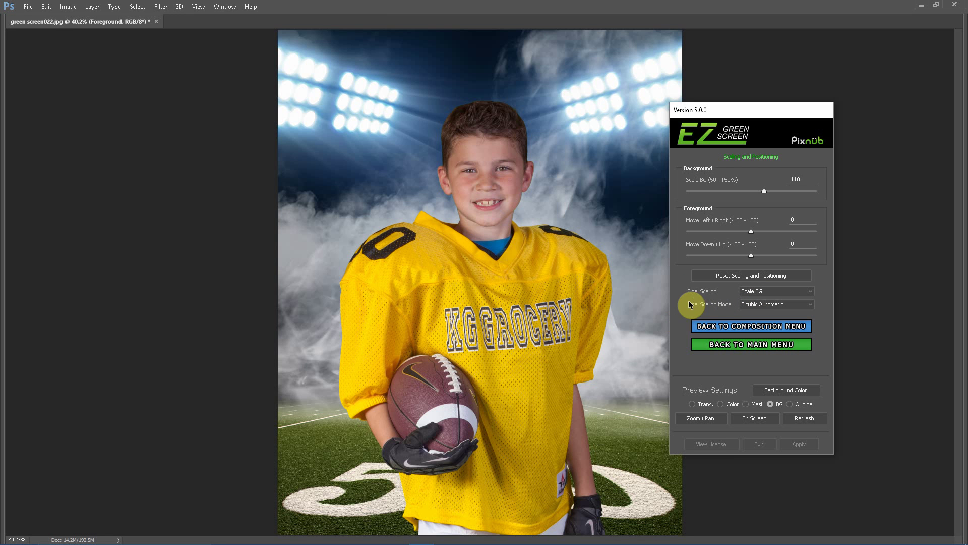
left_click(765, 294)
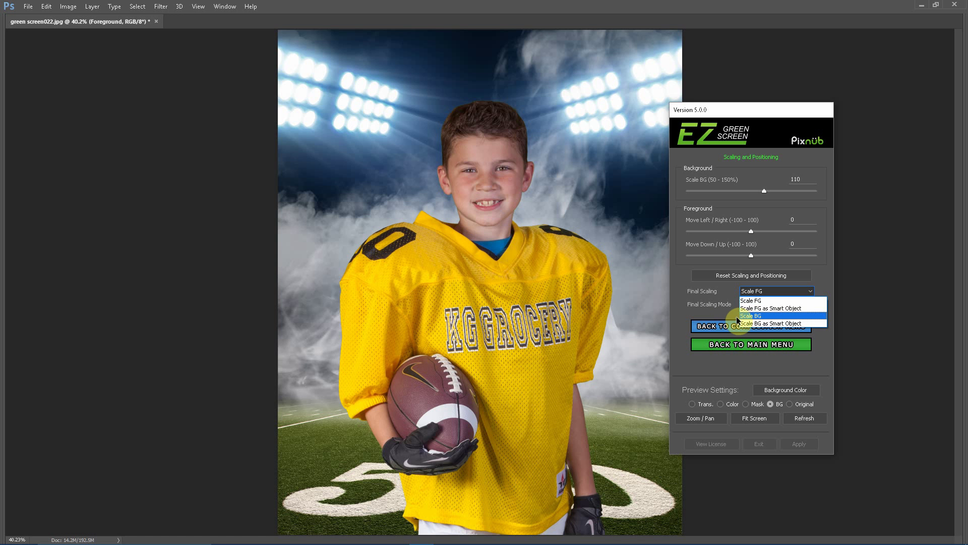
left_click(712, 310)
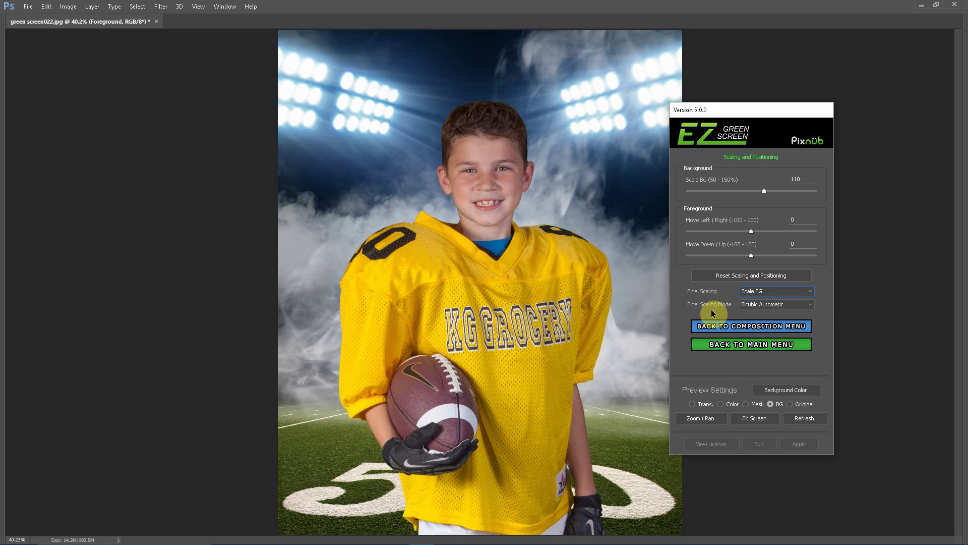
left_click(724, 344)
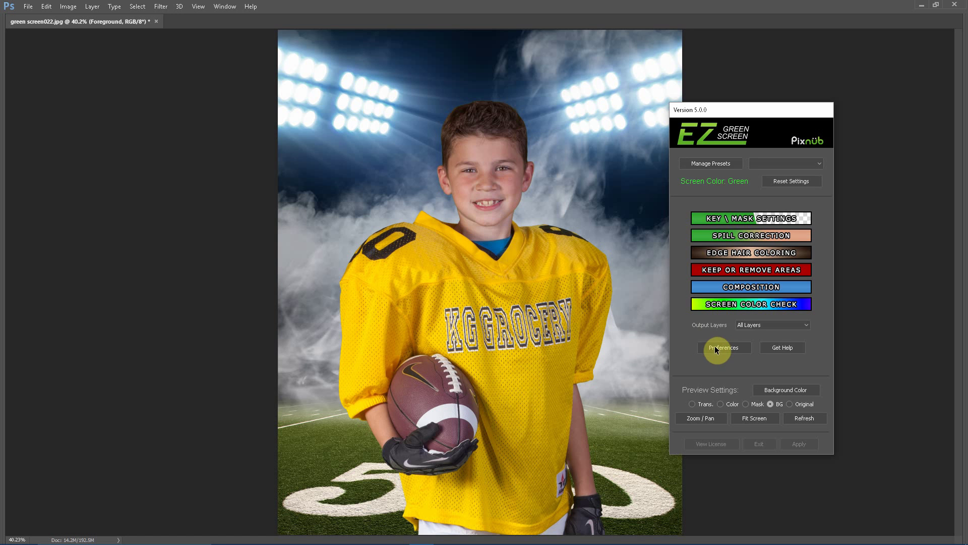
left_click(730, 349)
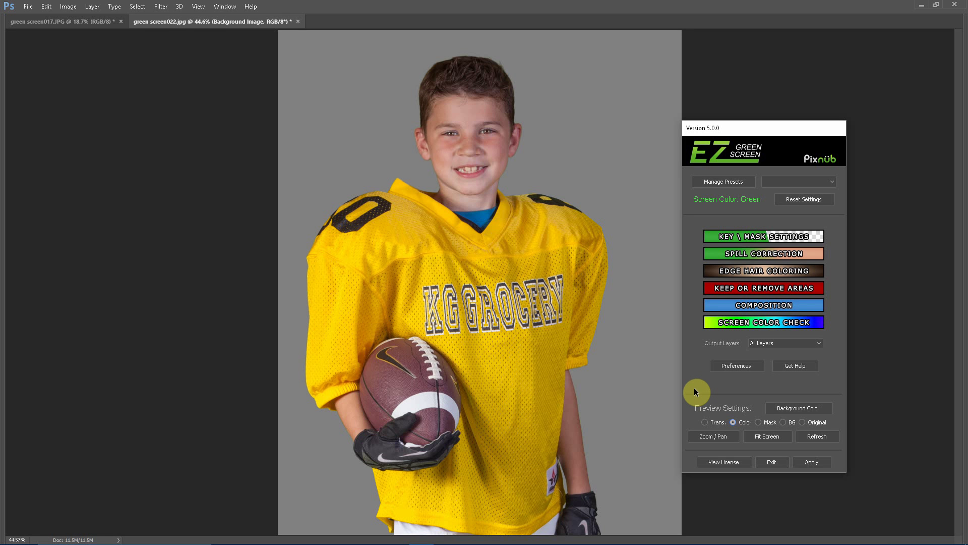
Step: Use the Zoom / Pan mode to inspect the boy's cutout at 100%, fitted to the screen and at 66.7%, panning around it
left_click(714, 437)
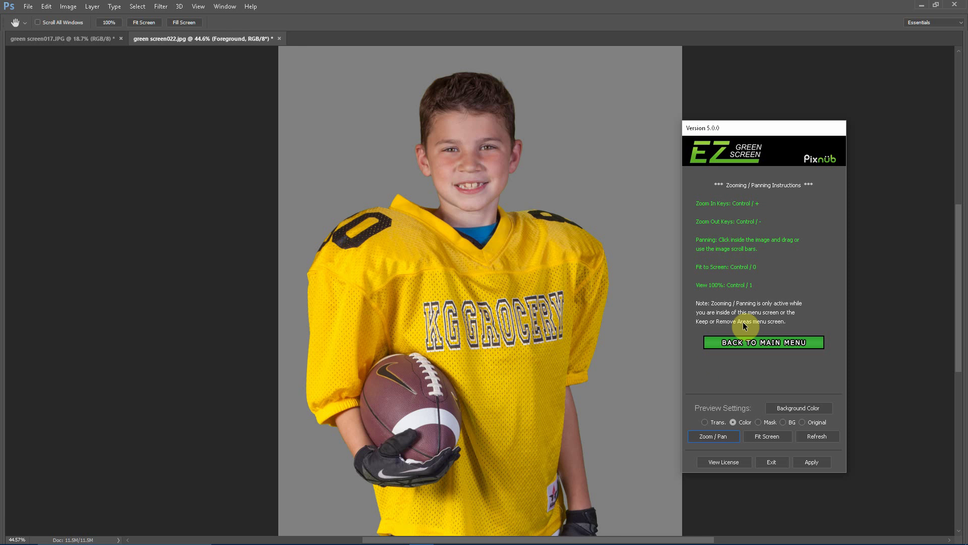
key("ctrl+1")
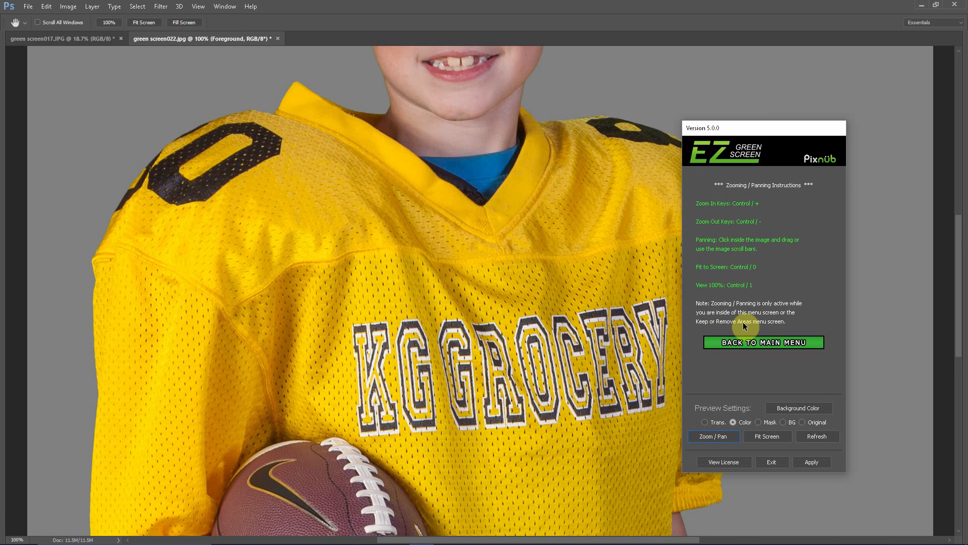
key("ctrl+0")
key("ctrl+plus")
key("ctrl+plus")
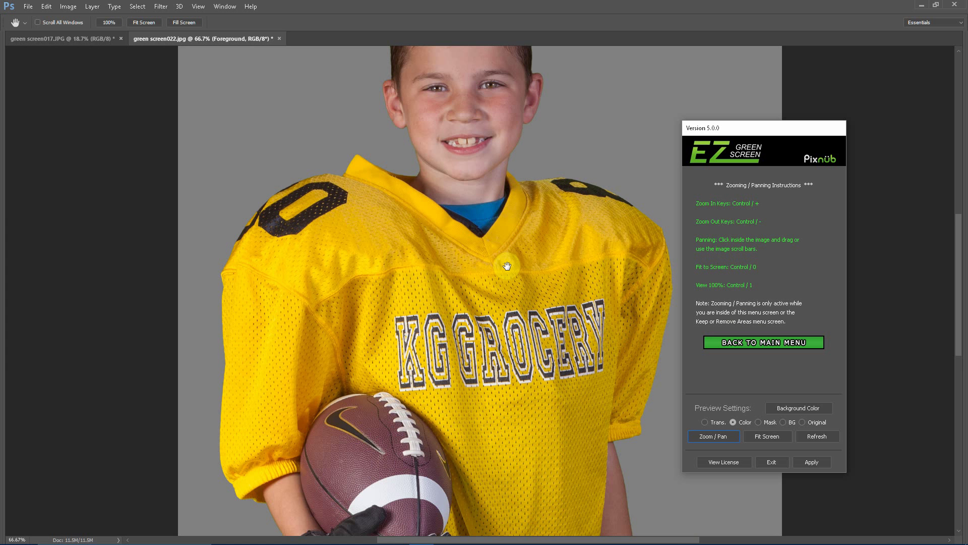
left_click_drag(547, 252, 575, 314)
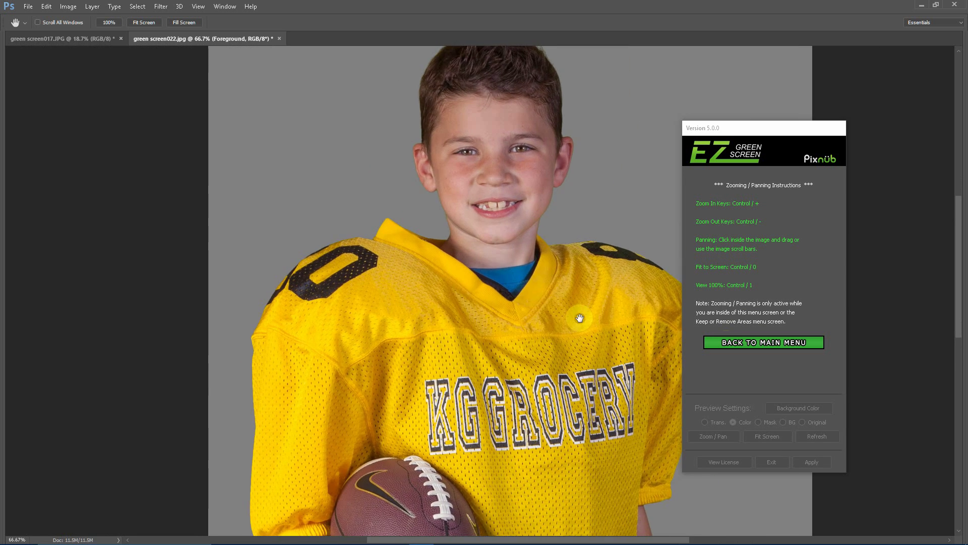
left_click(737, 345)
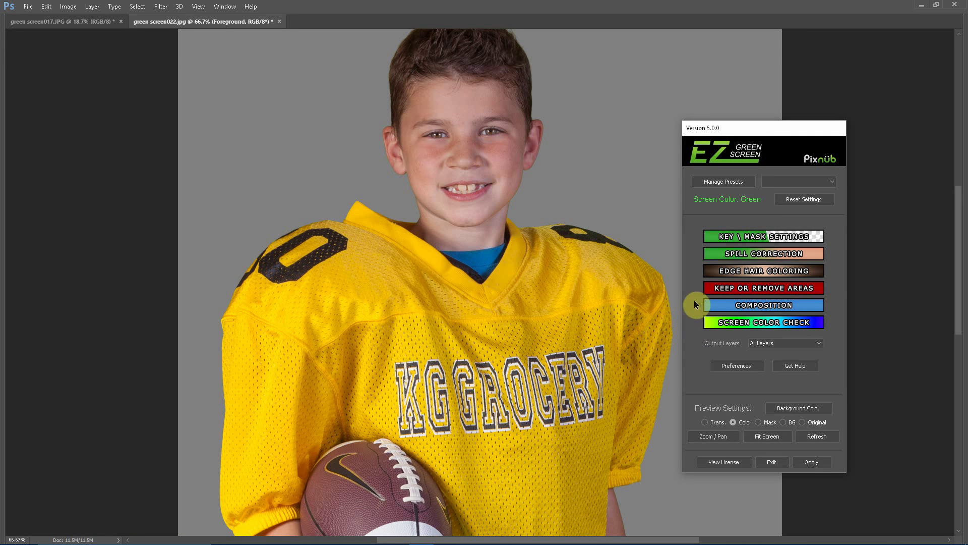
Step: Open the settings for keeping or removing areas and pan across the boy's cutout with the Pan Tool
left_click(740, 289)
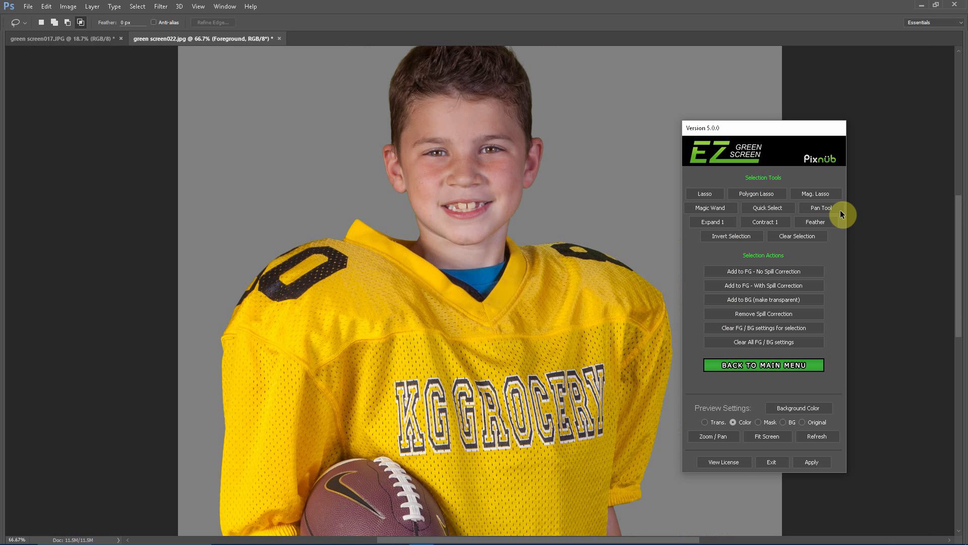
left_click(830, 208)
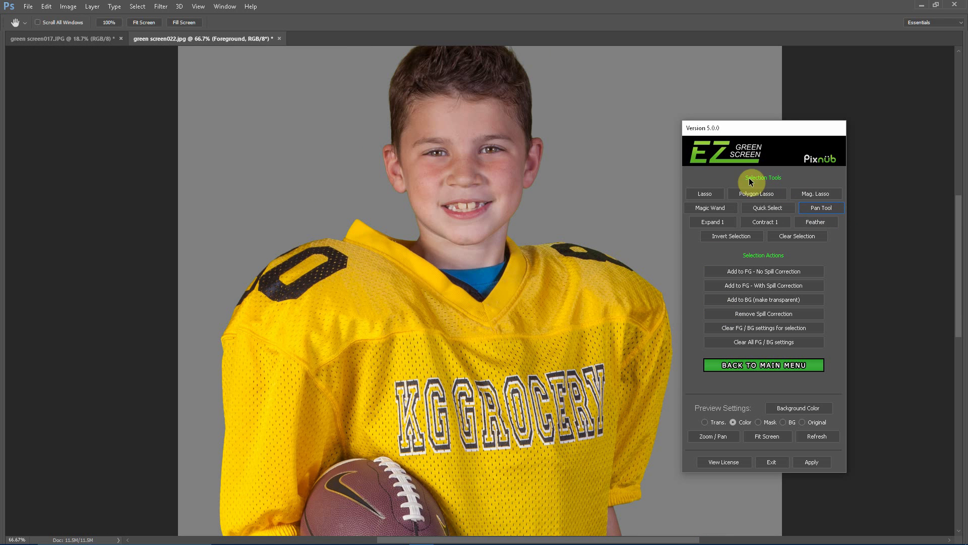
left_click_drag(537, 318, 563, 279)
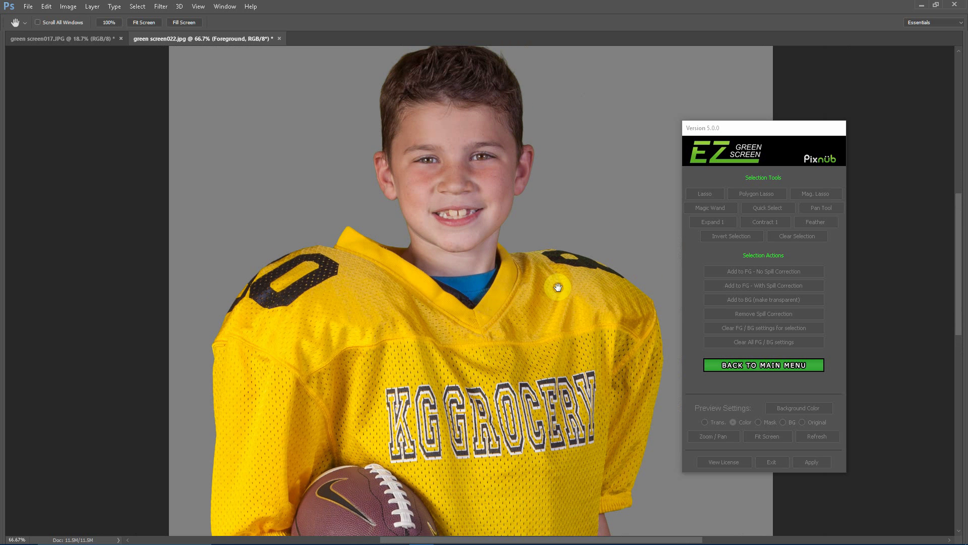